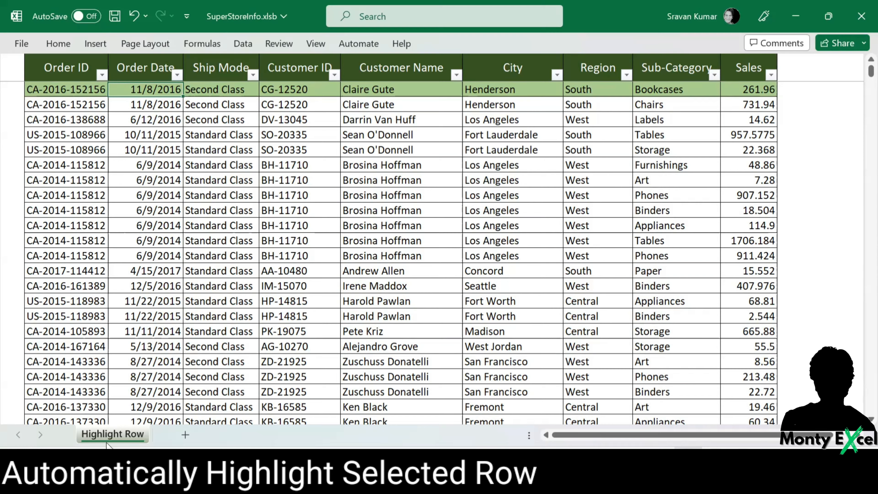
- Add Target.Calculate to the Highlight Row sheet's code in the VBA editor
key("alt+F11")
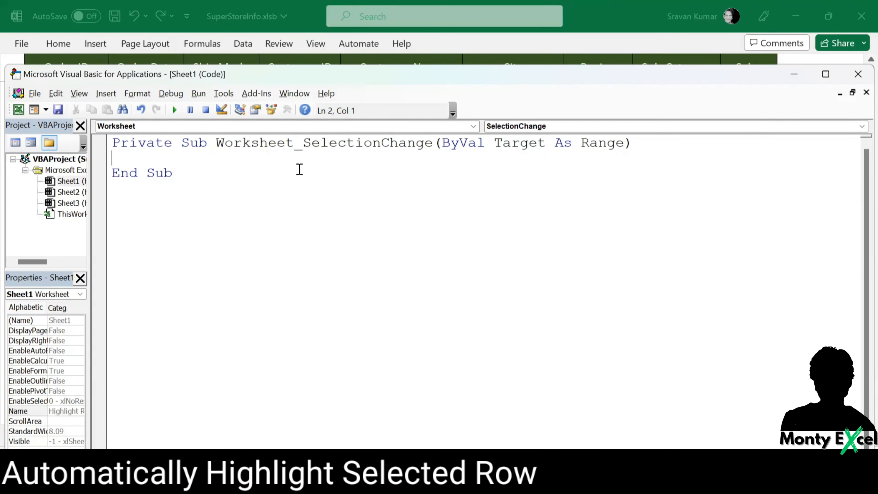
type("TARGET.Calculate")
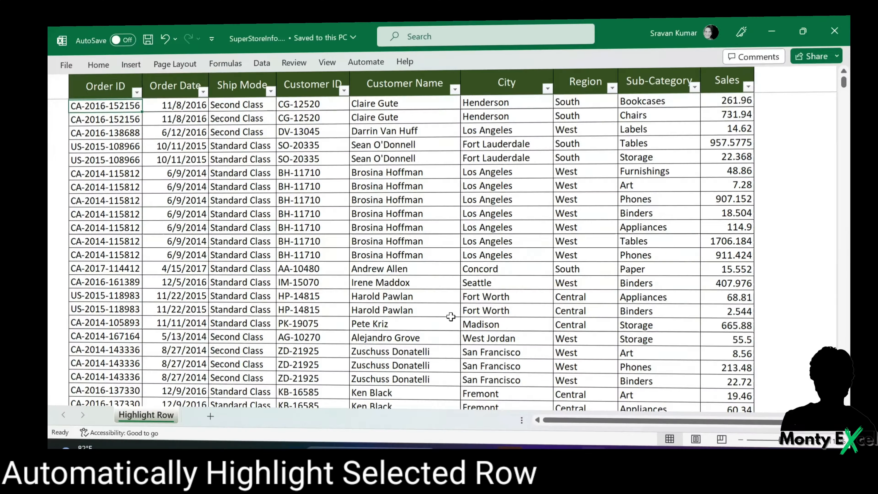
- Move the active cell across and down the table to check whether its row gets highlighted
key("Right")
key("Right")
key("Right")
key("Right")
key("Down")
key("Right")
key("Down")
key("Down")
key("Down")
key("Down")
key("Down")
key("Down")
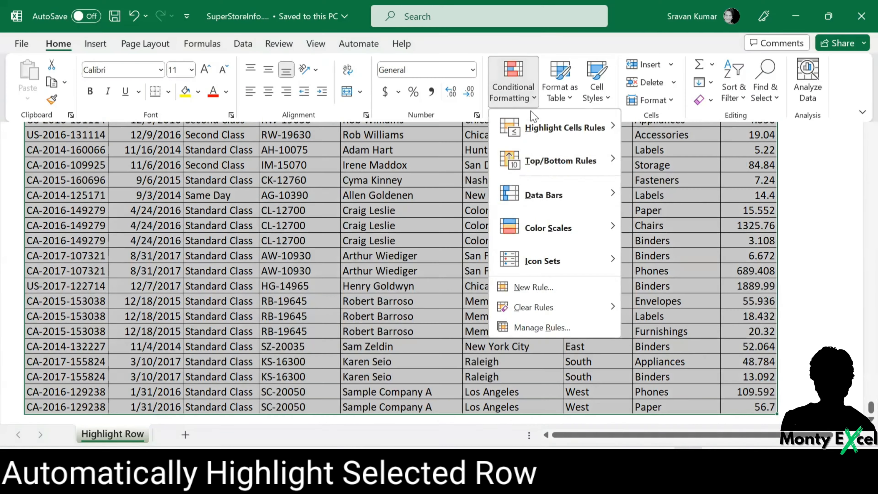
- Create a formula-based conditional formatting rule with =ROW()=CELL("ROW") and a light green fill for the selected data
key("n")
left_click(335, 196)
left_click(327, 249)
type("=ROW()=CELL(\"ROW\")")
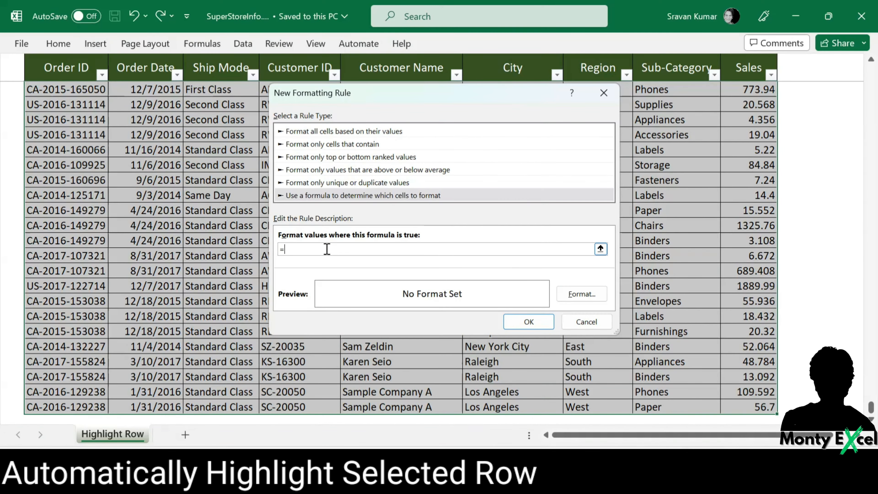
left_click(592, 294)
left_click(401, 133)
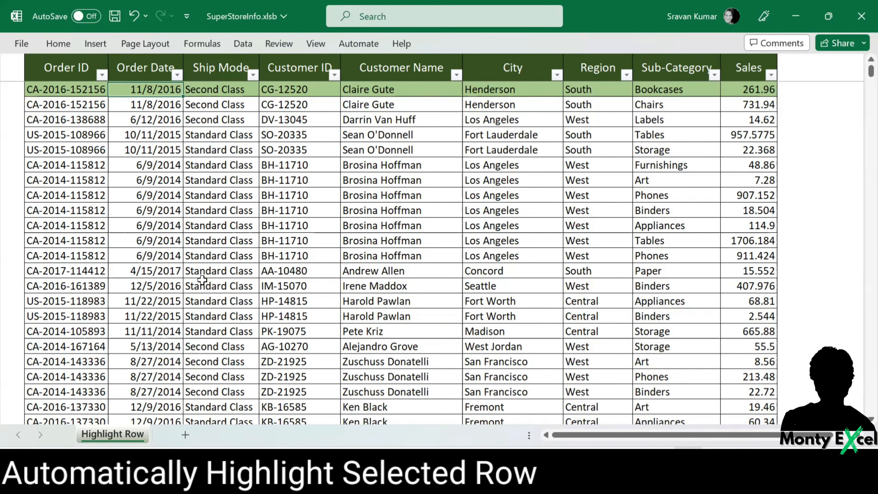
- Create a Worksheet SelectionChange event in the Highlight Row sheet's code and add Target.Calculate to it
right_click(110, 439)
left_click(149, 310)
left_click(308, 127)
left_click(304, 149)
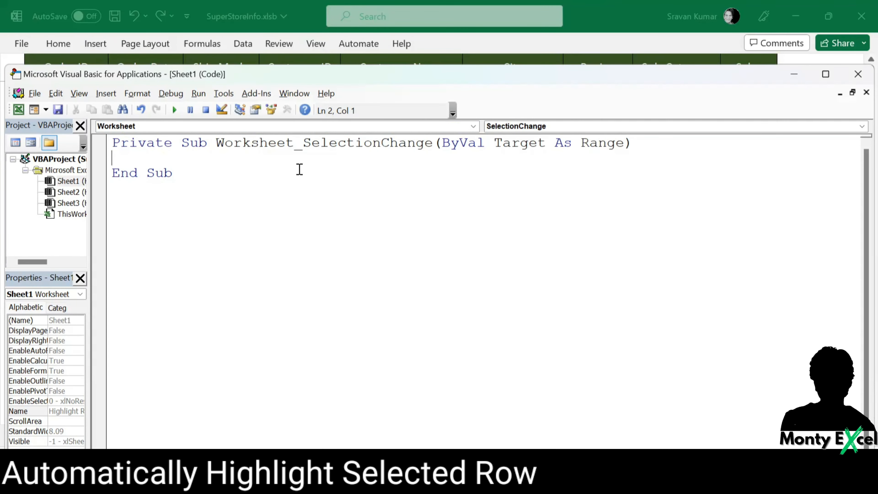
type("TARGET.CAL")
key("Tab")
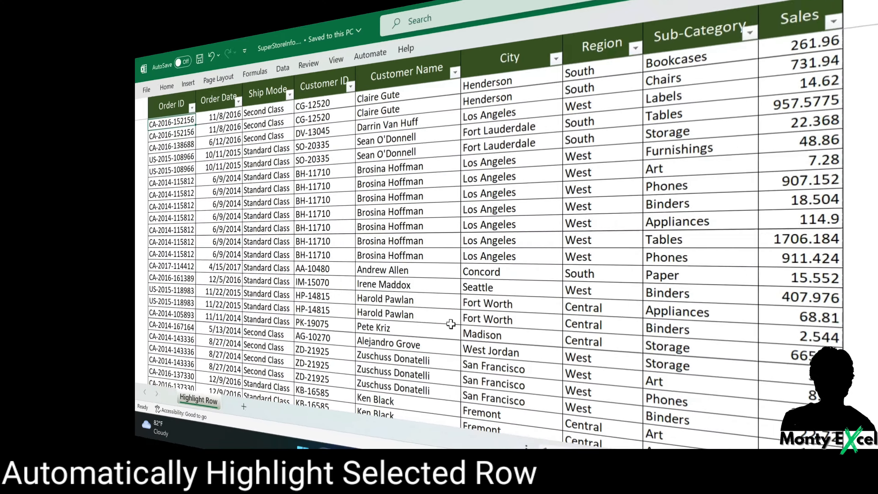
- Step the active cell from the first record to the City column several rows below to check for row highlighting
key("Right")
key("Right")
key("Right")
key("Right")
key("Down")
key("Down")
key("Down")
key("Down")
key("Down")
key("Down")
key("Down")
key("Right")
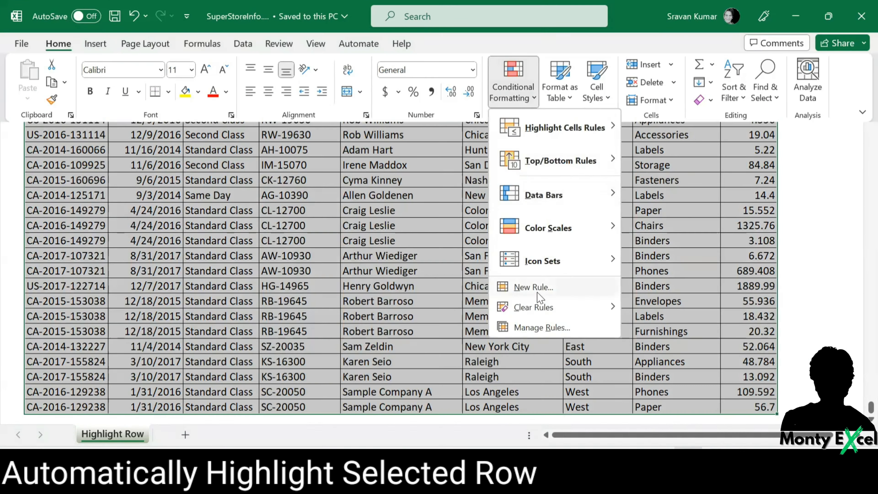
- Add a new conditional formatting rule for the selected data using the formula =ROW()=CELL("ROW") and a green fill
left_click(530, 286)
left_click(336, 196)
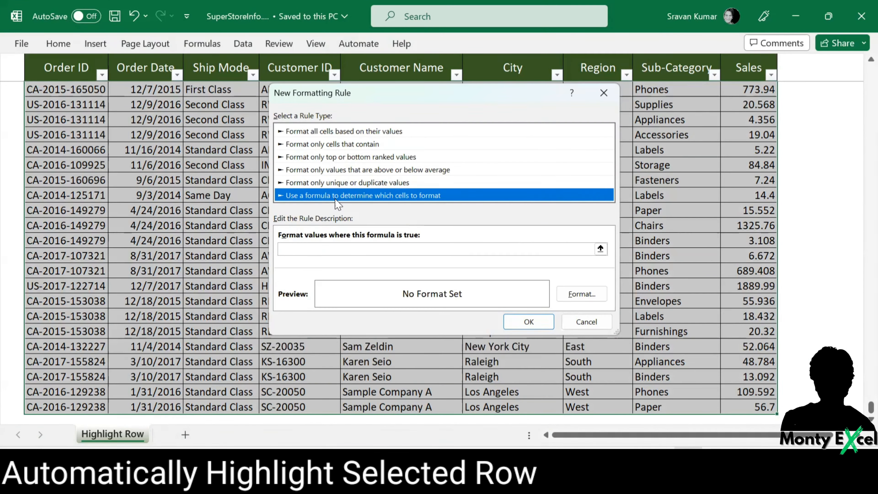
left_click(325, 249)
type("=ROW()=CELL(\"ROW\")")
left_click(582, 294)
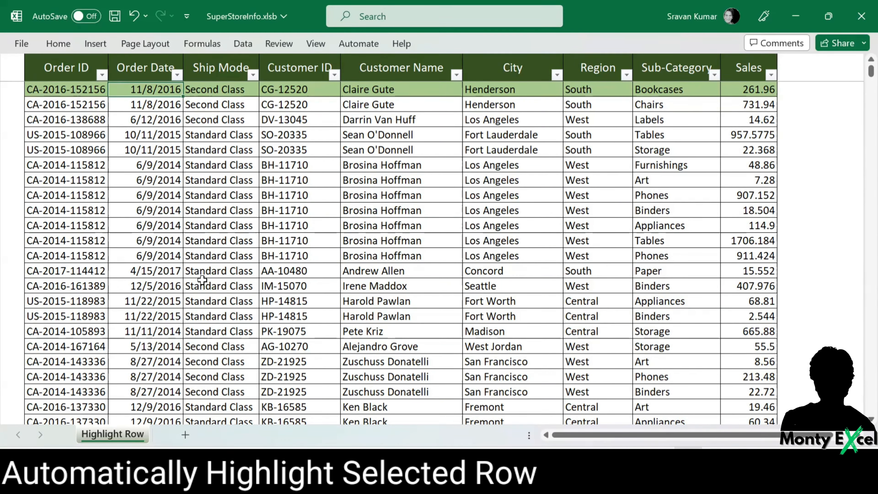
- Open the Highlight Row sheet's code and add Target.Calculate inside a Worksheet SelectionChange event
right_click(119, 434)
left_click(158, 304)
left_click(308, 126)
left_click(300, 146)
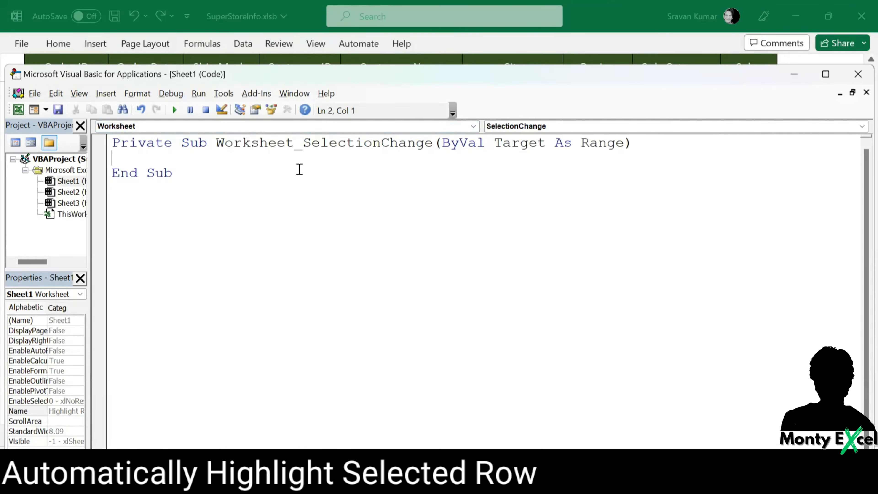
type("Target.Calculate")
key("Down")
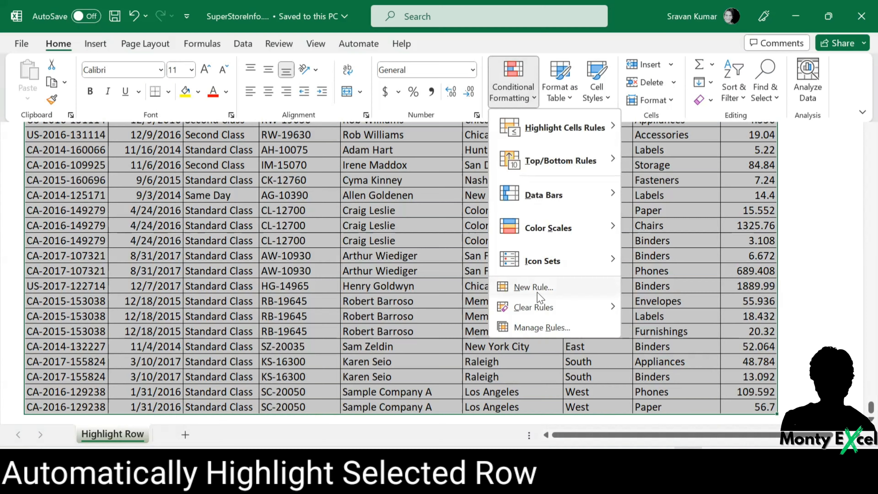
- Set up a formula-based formatting rule with =ROW()=CELL("ROW") and a green fill, and return to the first record
left_click(537, 293)
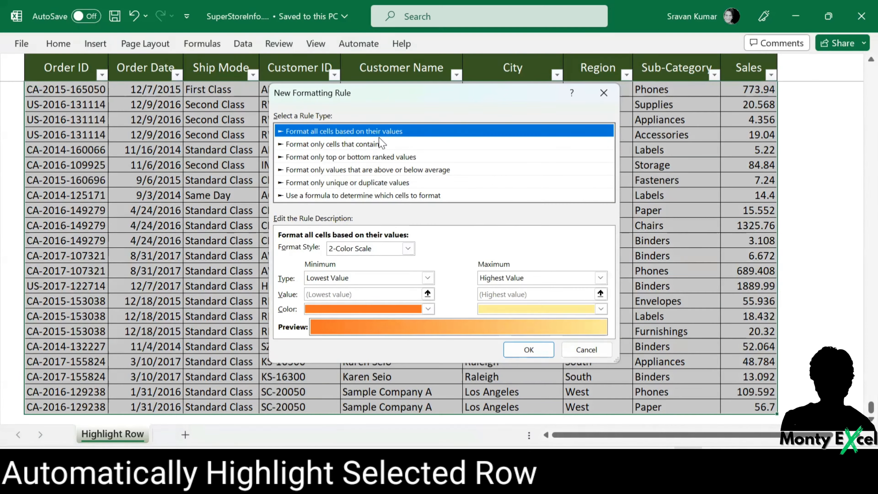
left_click(335, 197)
type("=ROW()=CELL(\"r")
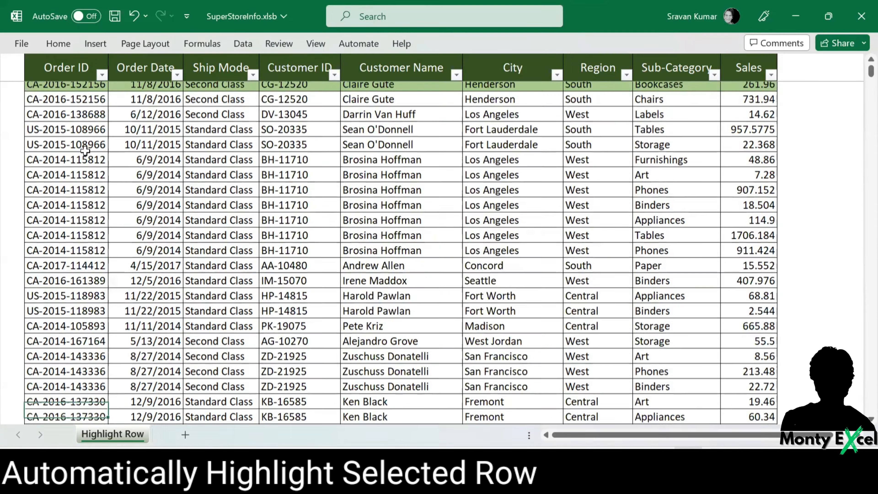
scroll(85, 150, "up", 1)
key("ctrl+Home")
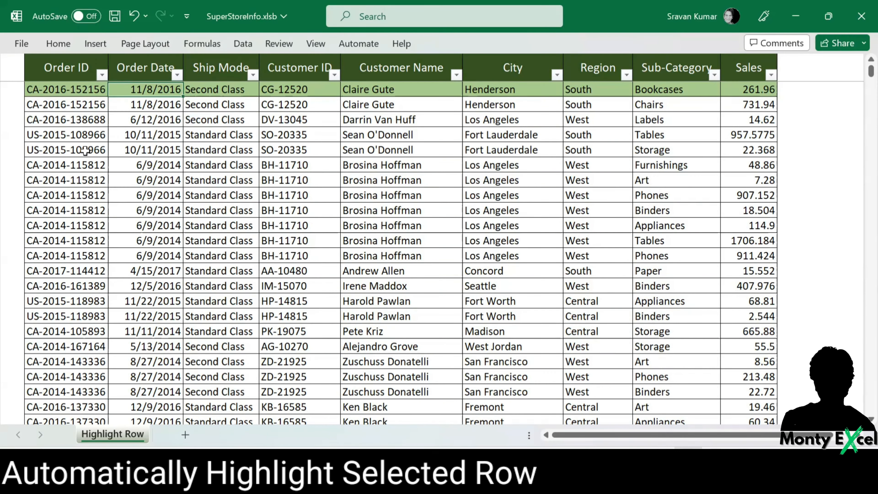
- Add a Worksheet SelectionChange event containing Target.Calculate to the Highlight Row sheet's code module
right_click(112, 435)
left_click(167, 302)
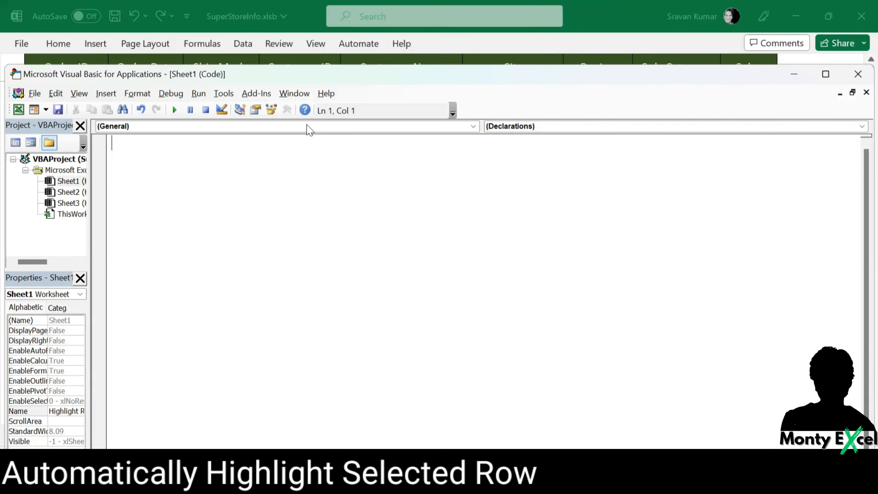
left_click(308, 128)
left_click(301, 148)
type("Target.Calculate")
key("Down")
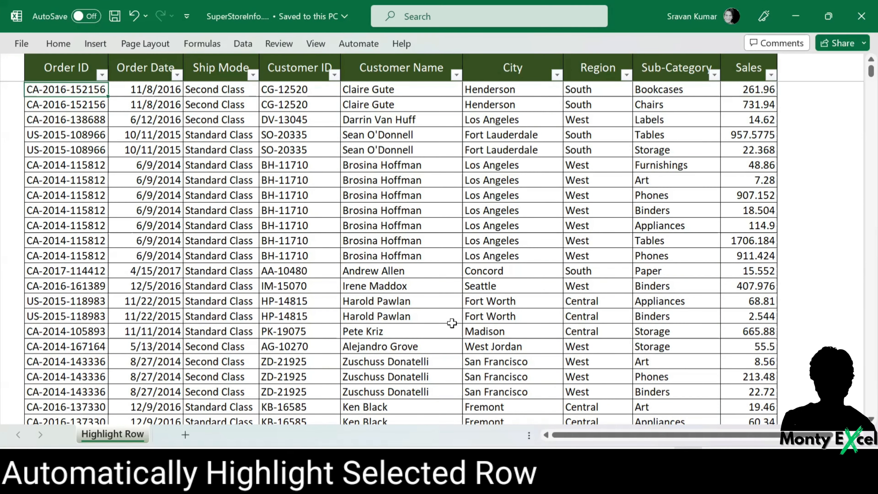
- Move the active cell through several rows and columns of the table to see how easily the selected record can be followed
key("Right")
key("Right")
key("Right")
key("Right")
key("Down")
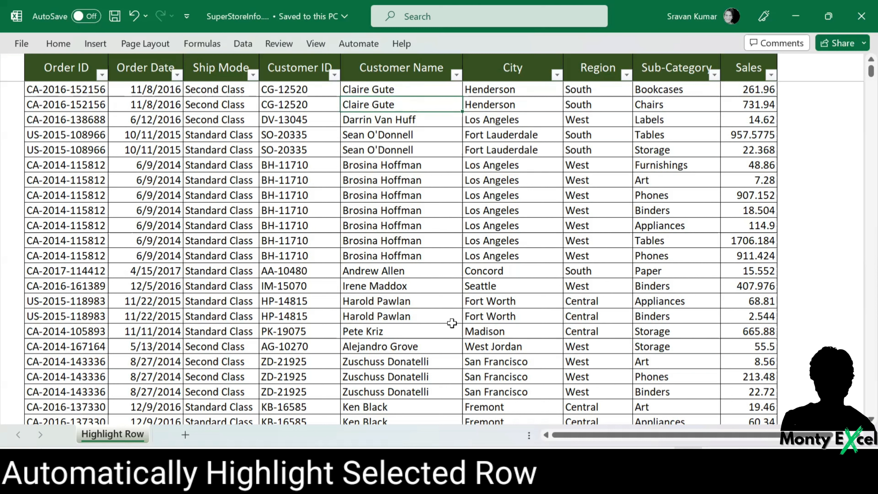
key("Right")
key("Down")
key("Down")
key("Down")
key("Down")
key("Down")
key("Down")
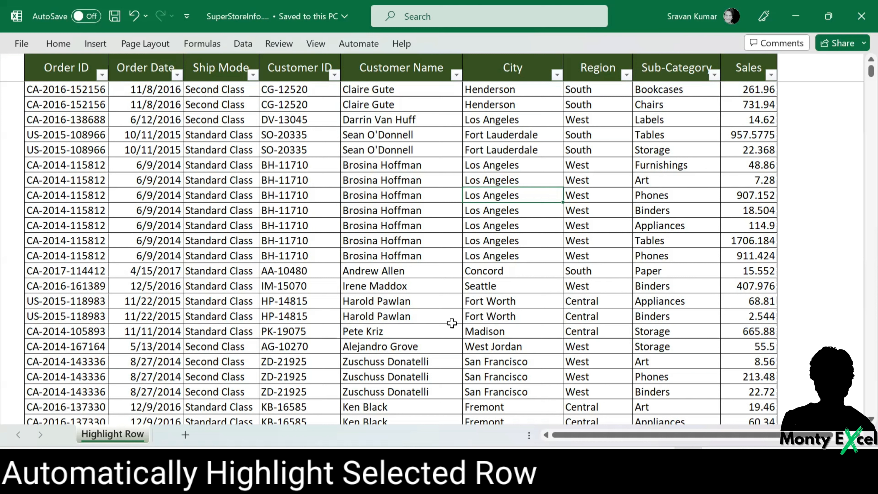
key("Up")
key("Up")
key("Up")
key("Up")
key("Up")
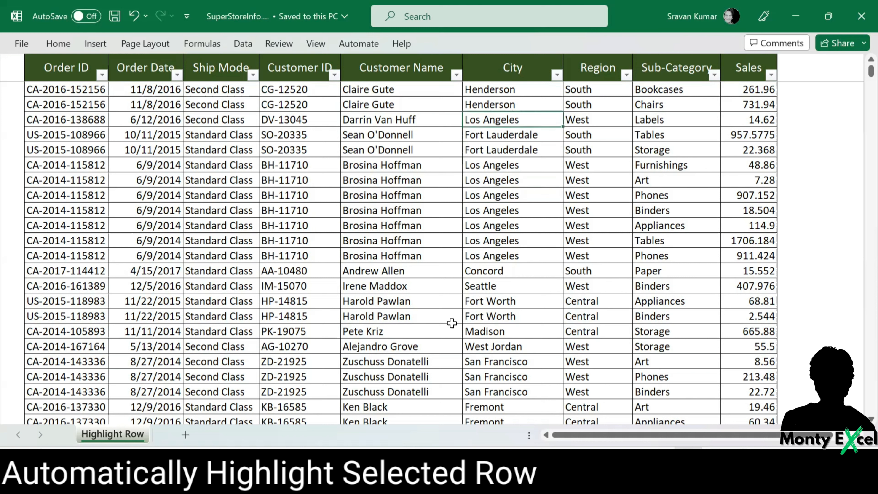
key("Right")
key("Right")
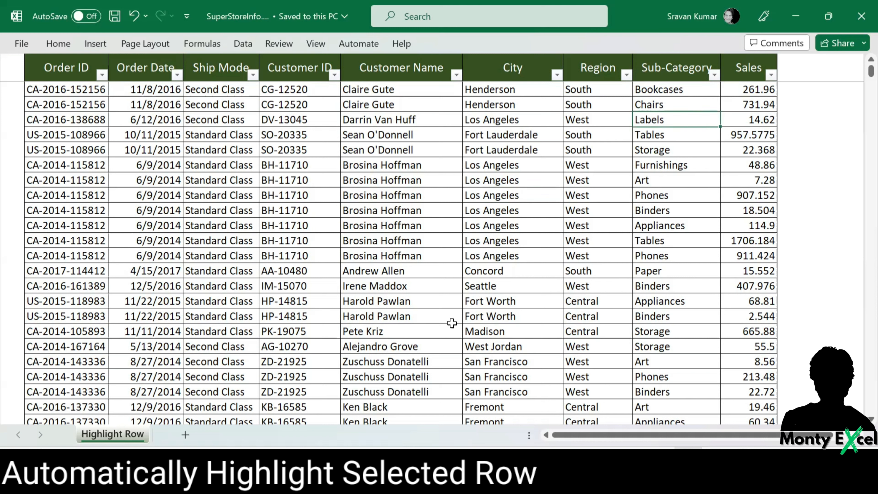
key("Left")
key("Left")
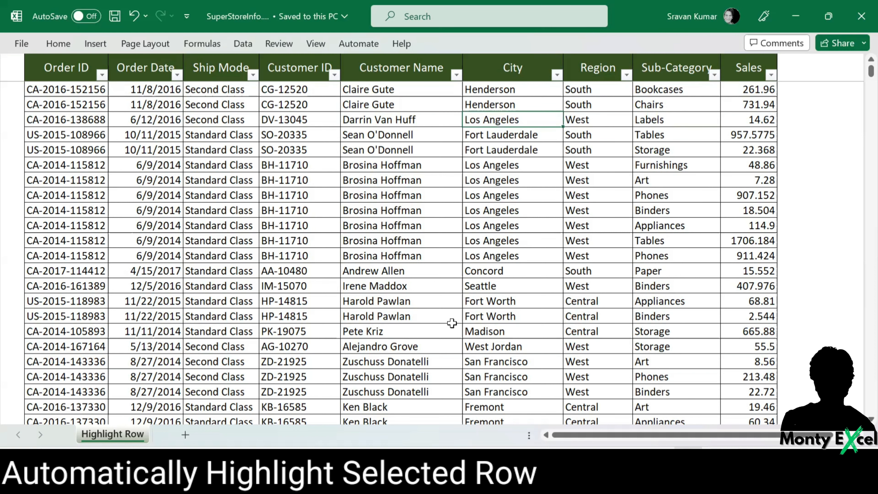
- Select all table records below the header, from the first Order ID to the last row
key("ctrl+Home")
left_click(80, 85)
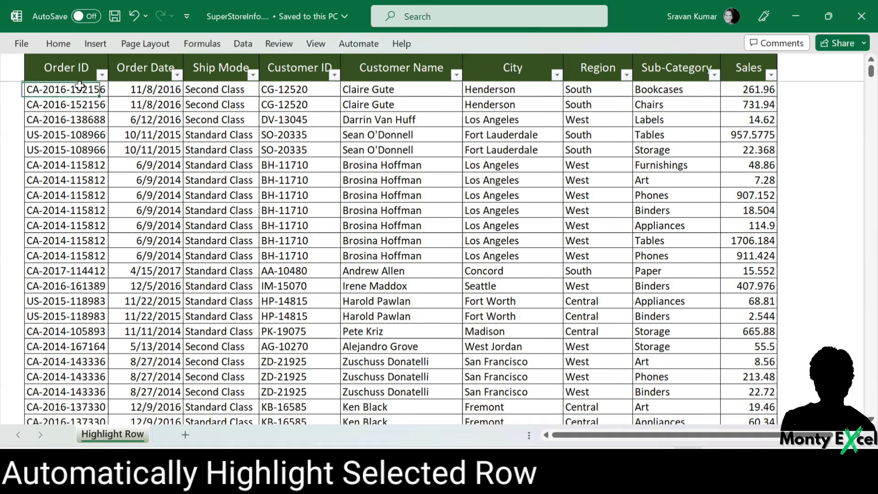
key("shift+space")
key("ctrl+shift+Down")
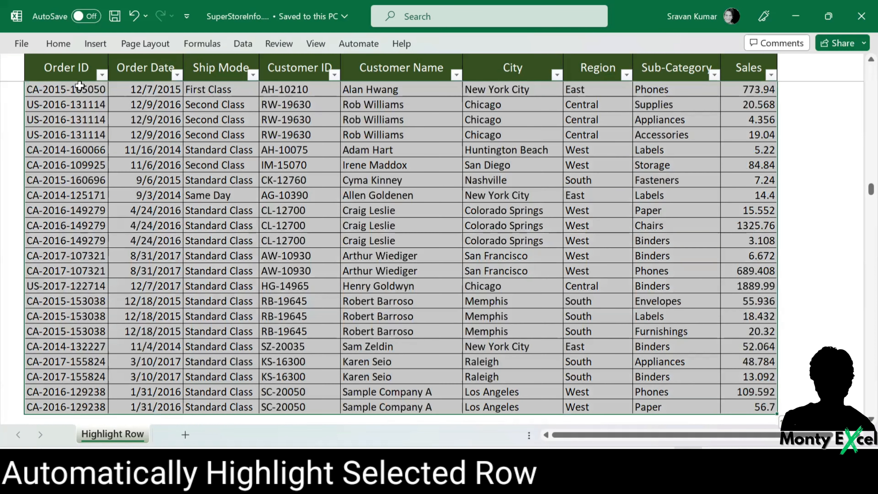
- Start a new conditional formatting rule that uses a formula to determine which cells to format
left_click(69, 42)
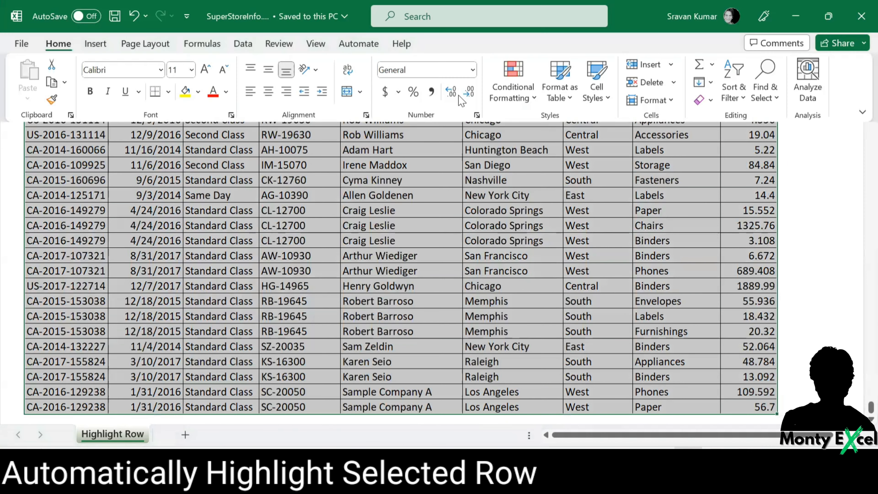
left_click(530, 99)
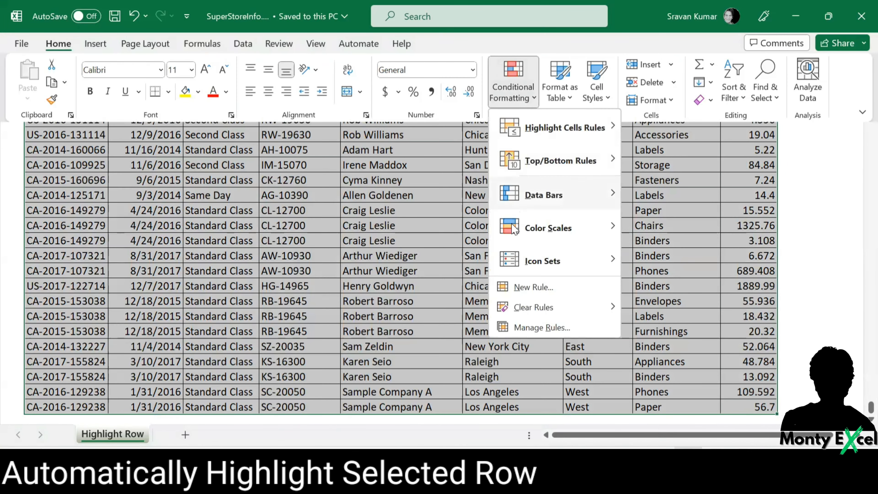
left_click(537, 292)
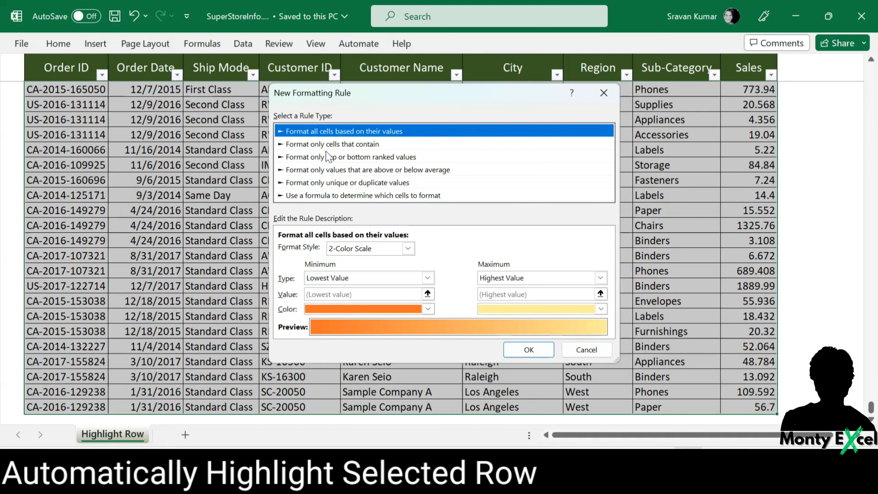
left_click(337, 197)
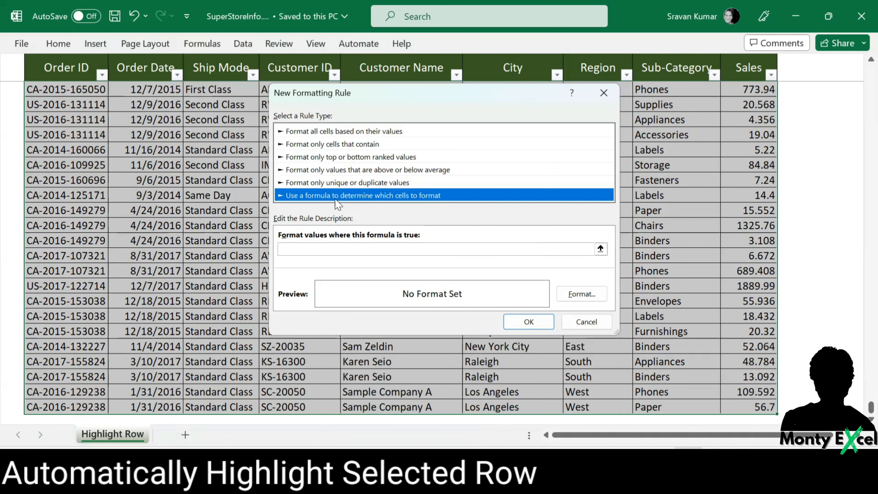
left_click(330, 246)
left_click(327, 249)
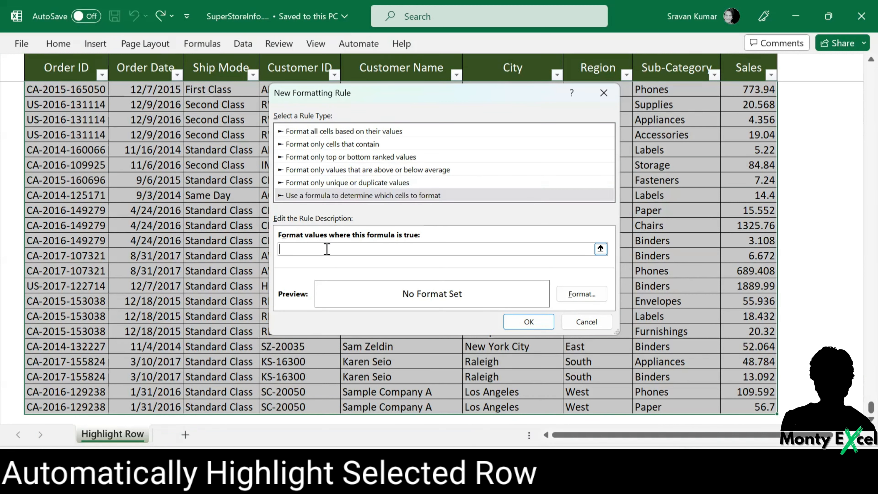
- Enter =ROW()=CELL("ROW") as the rule's formula
type("=ROW()=CELL(\"r")
key("BackSpace")
type("ROW\")")
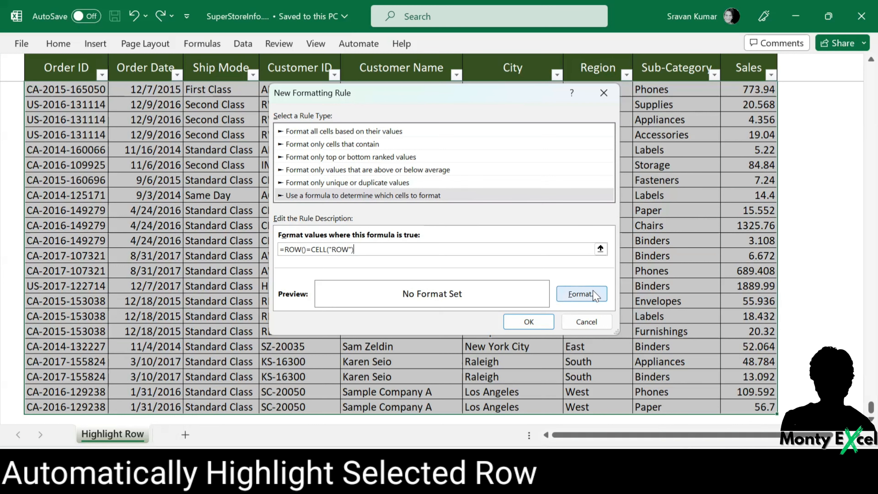
- Give the rule a light green background fill and apply it to the selected records
left_click(581, 293)
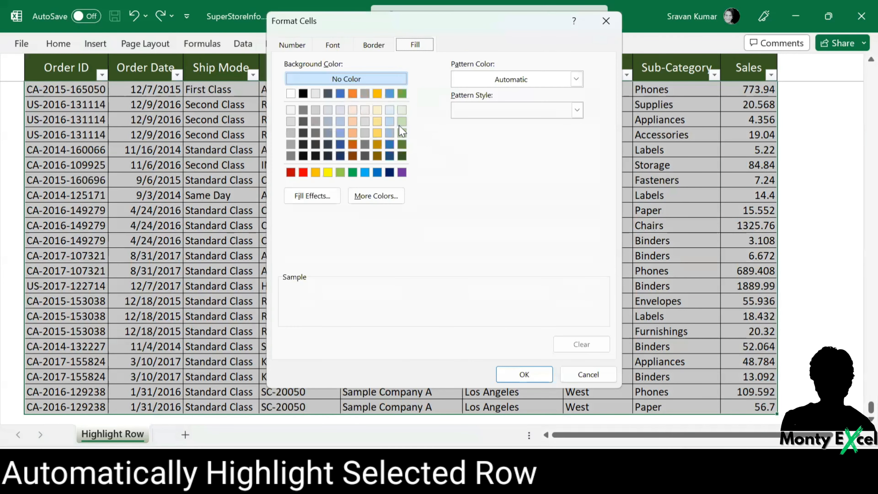
left_click(401, 132)
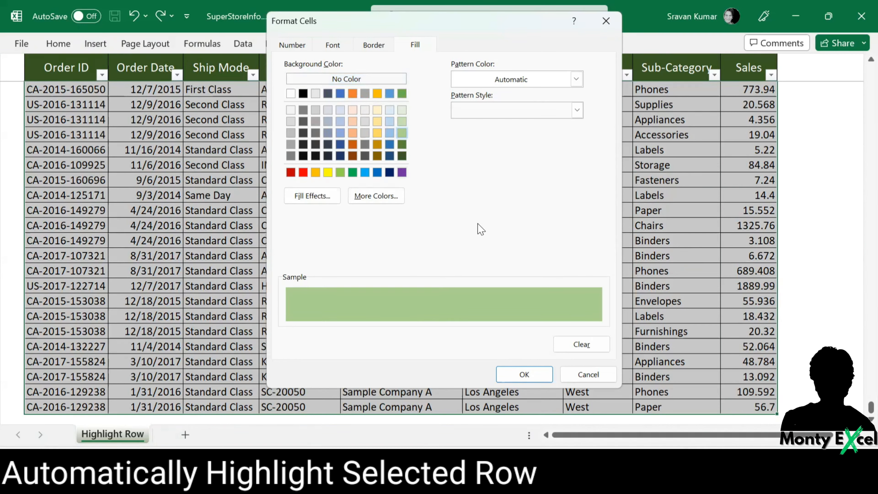
left_click(526, 373)
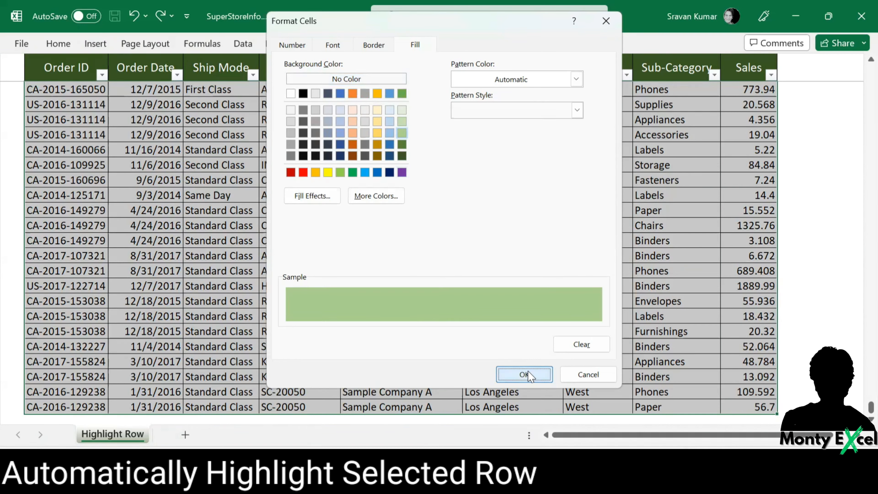
left_click(539, 326)
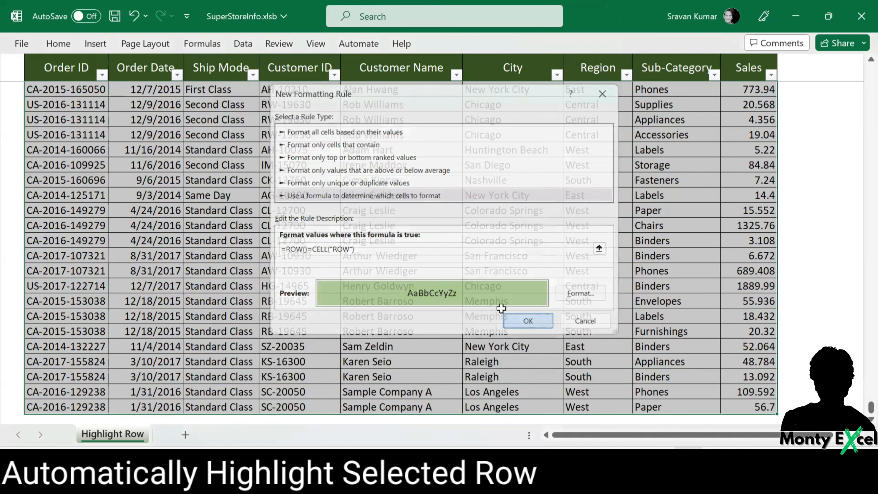
- Return to the first record and move the active cell down a few rows to check whether the highlight follows
left_click(173, 182)
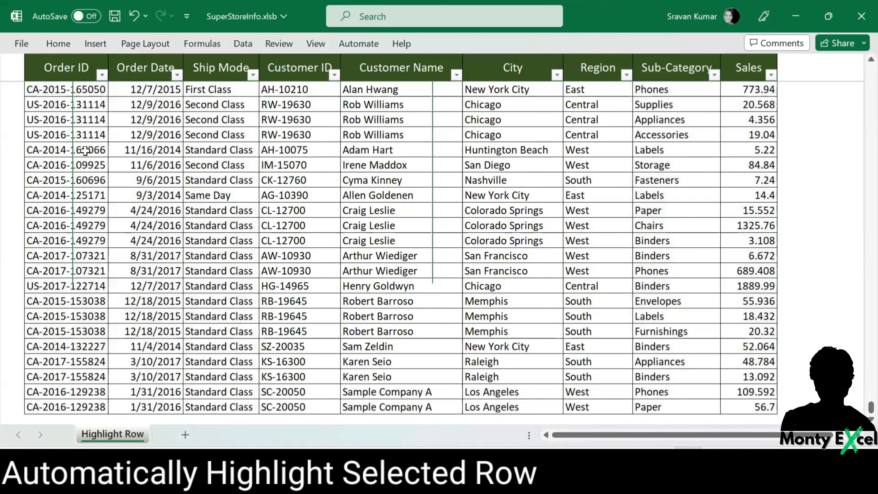
key("ctrl+Home")
key("Down")
key("Down")
key("Down")
key("Down")
key("Down")
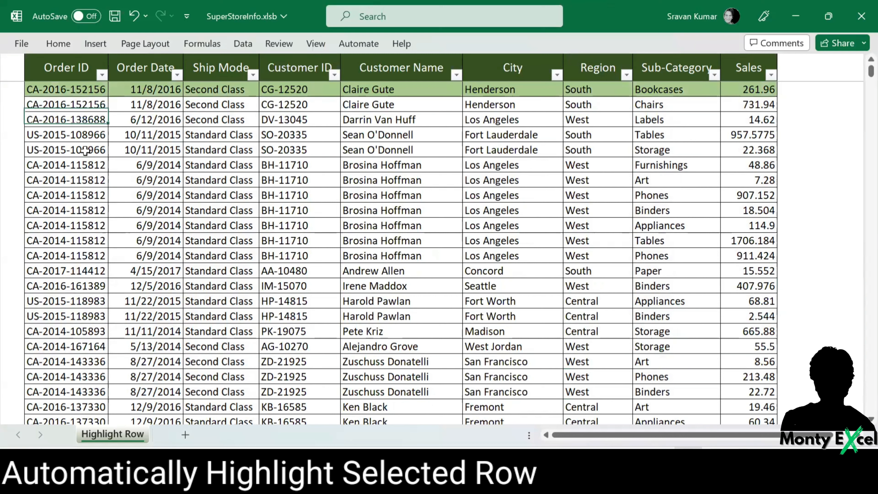
- Move the active cell further down the Order ID column to check whether the highlight follows
key("Down")
key("Down")
key("Down")
key("Down")
key("Down")
key("Down")
key("Down")
key("Down")
key("Down")
key("Down")
key("Down")
key("Down")
key("Down")
key("Down")
key("Down")
key("Down")
key("Down")
key("Down")
key("Down")
key("Down")
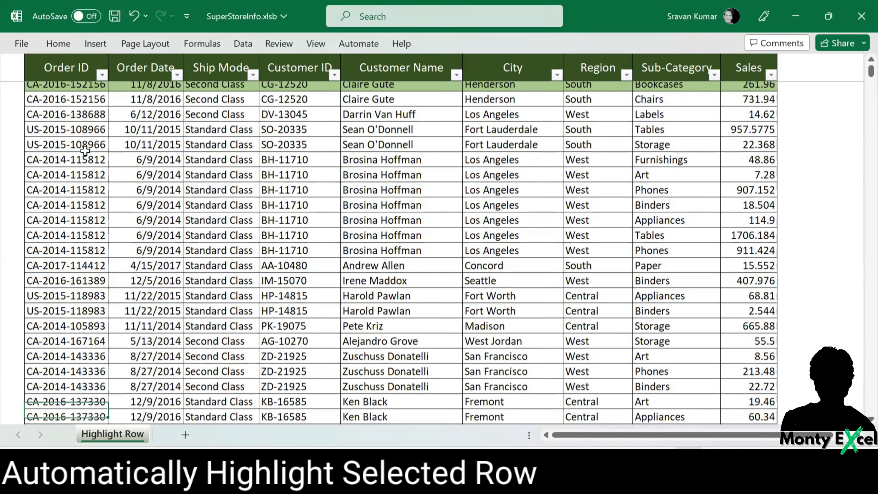
key("Down")
key("Down")
key("Down")
key("Down")
- Return to the first record, move to the Order Date column, and step down and up the rows to test the highlight there
key("ctrl+Home")
key("Right")
key("Right")
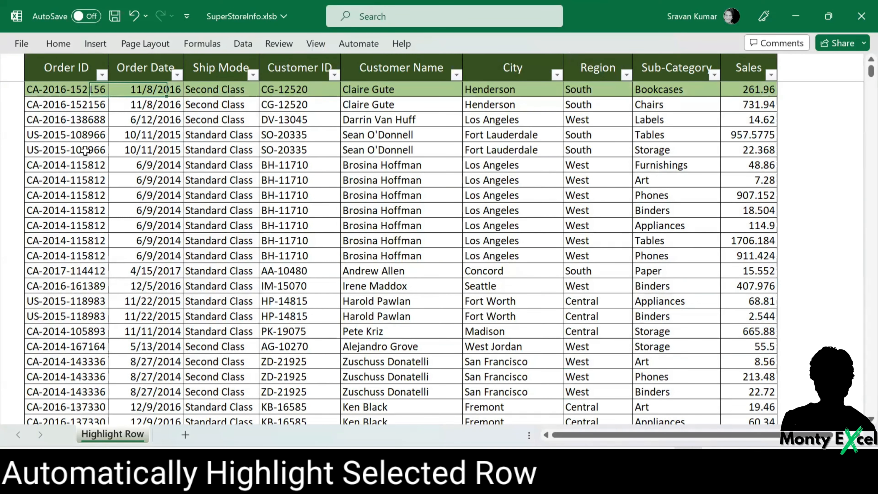
key("Down")
key("Down")
key("Down")
key("Down")
key("Down")
key("Down")
key("Down")
key("Down")
key("Down")
key("Down")
key("Down")
key("Down")
key("Down")
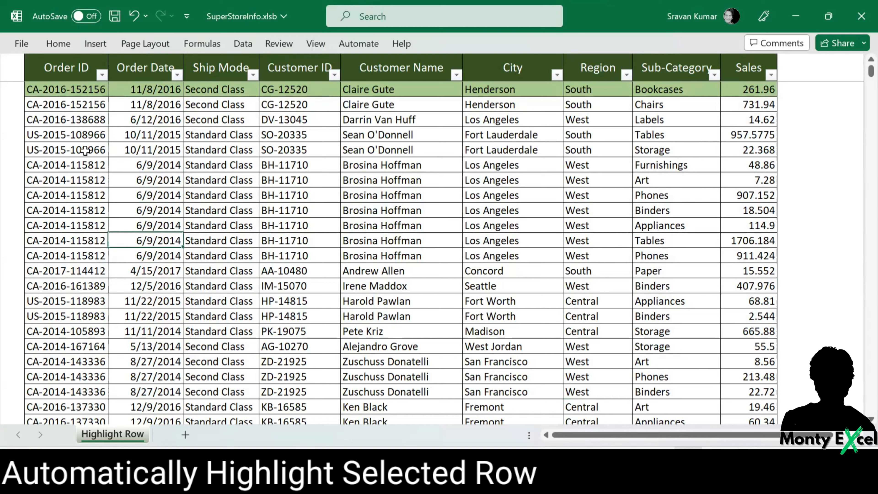
key("Down")
key("Down")
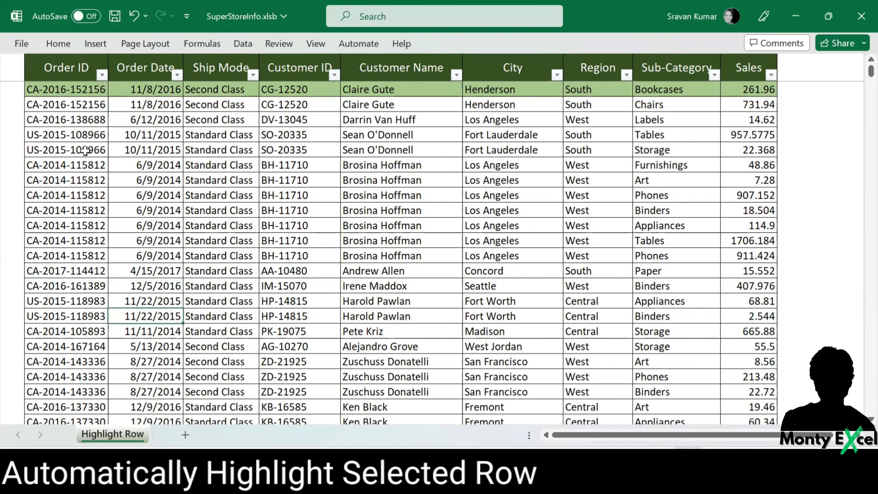
key("Up")
key("Up")
key("Up")
key("Up")
key("Up")
key("Up")
key("Up")
key("Up")
key("Up")
key("Up")
key("Up")
key("Up")
key("Up")
key("Up")
key("Up")
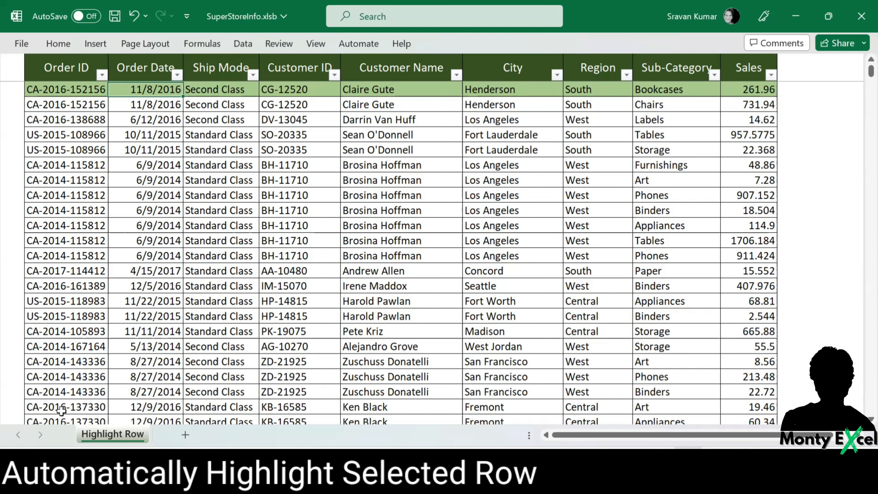
- Open the Highlight Row sheet's code module and insert the Worksheet SelectionChange event procedure
right_click(114, 436)
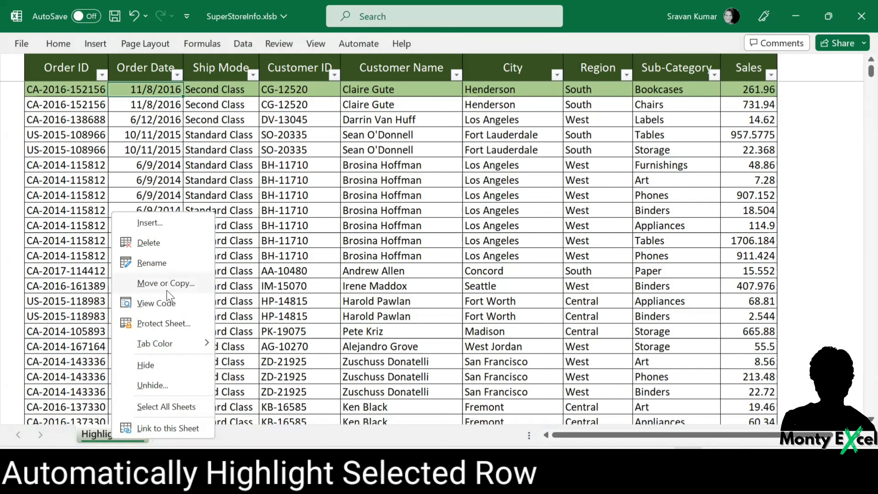
left_click(167, 304)
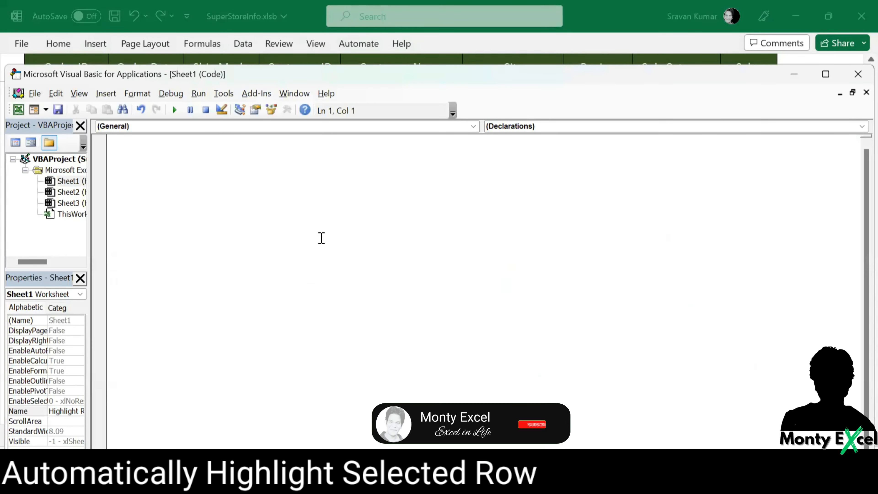
left_click(307, 126)
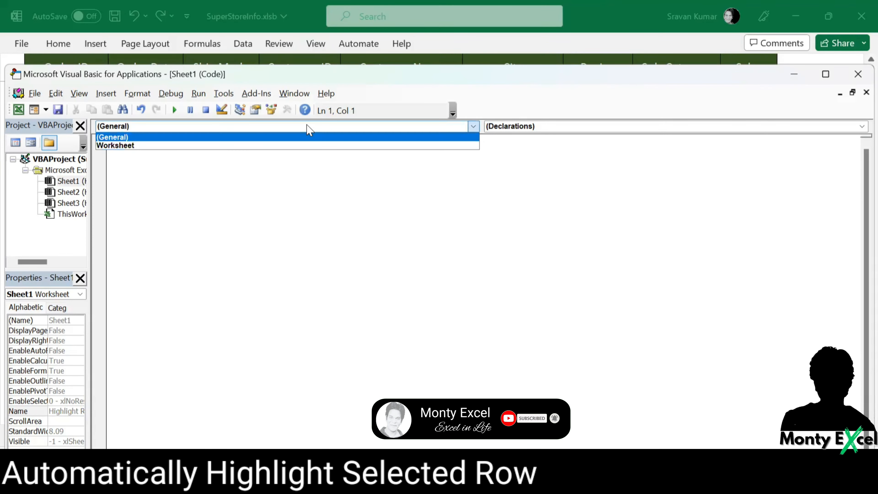
left_click(300, 146)
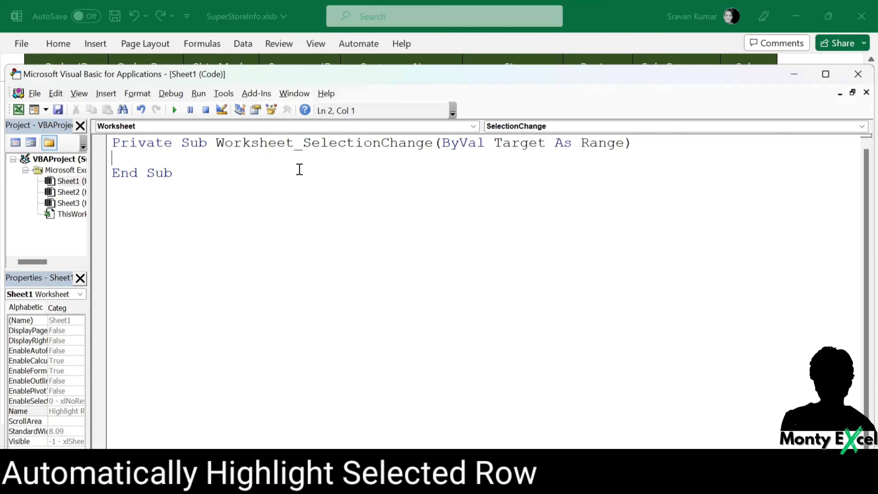
- Add the line Target.Calculate to the SelectionChange procedure and close the code editor
type("TARGET.CAL")
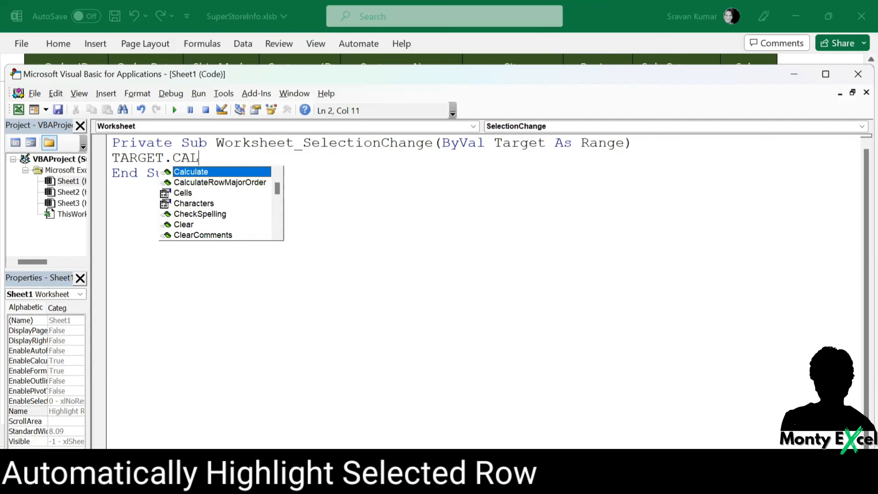
key("Tab")
left_click(299, 169)
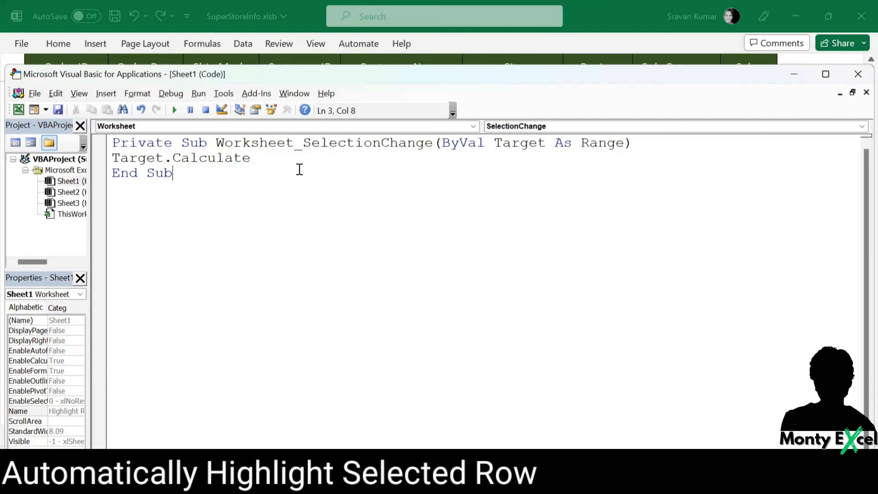
left_click(856, 77)
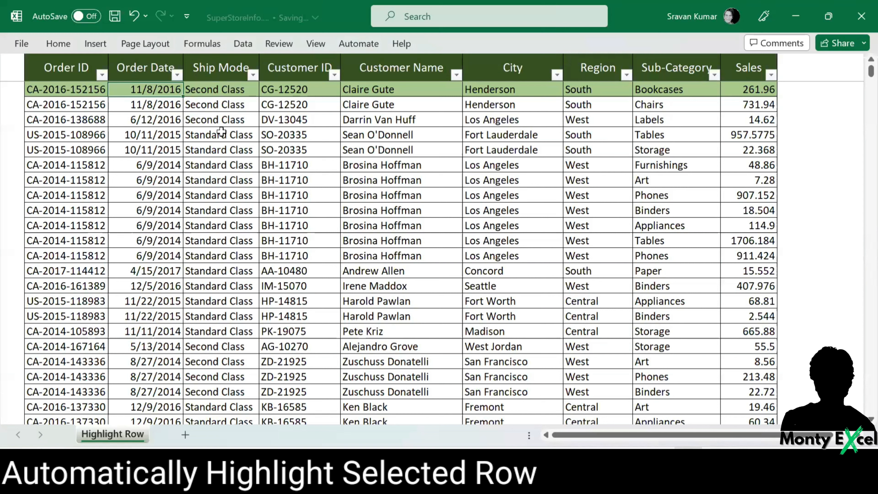
- Select the fourth record's Ship Mode cell and move up and down the column to check that the row highlight follows
left_click(221, 133)
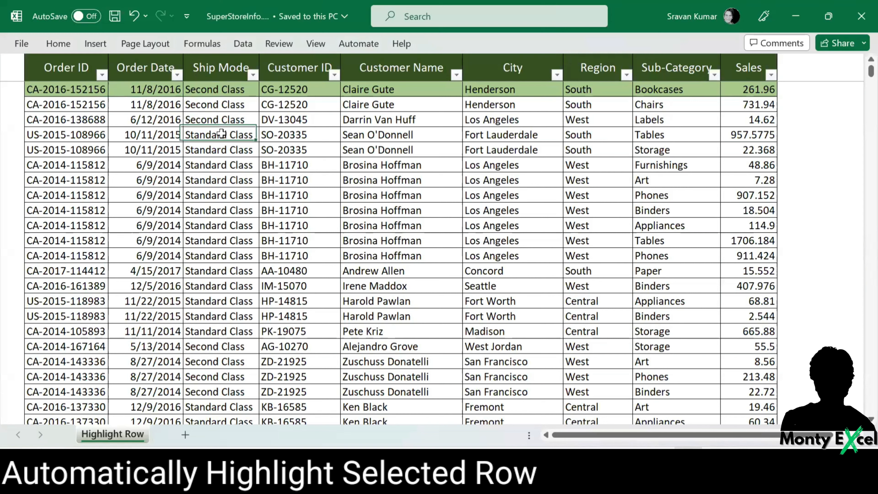
key("Down")
key("Down")
key("Down")
key("Down")
key("Down")
key("Down")
key("Down")
key("Down")
key("Down")
key("Down")
key("Down")
key("Down")
key("Down")
key("Down")
key("Down")
key("Down")
key("Down")
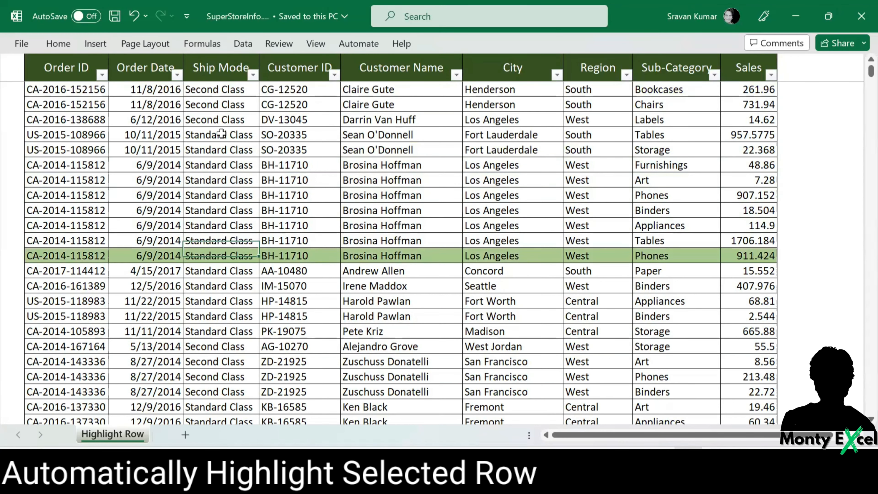
key("Up")
key("Up")
key("Up")
key("Up")
key("Up")
key("Up")
key("Up")
key("Up")
key("Up")
key("Up")
key("Up")
key("Up")
key("Up")
key("Up")
key("Up")
key("Up")
key("Up")
key("Up")
key("Up")
key("Up")
key("Down")
key("Down")
key("Down")
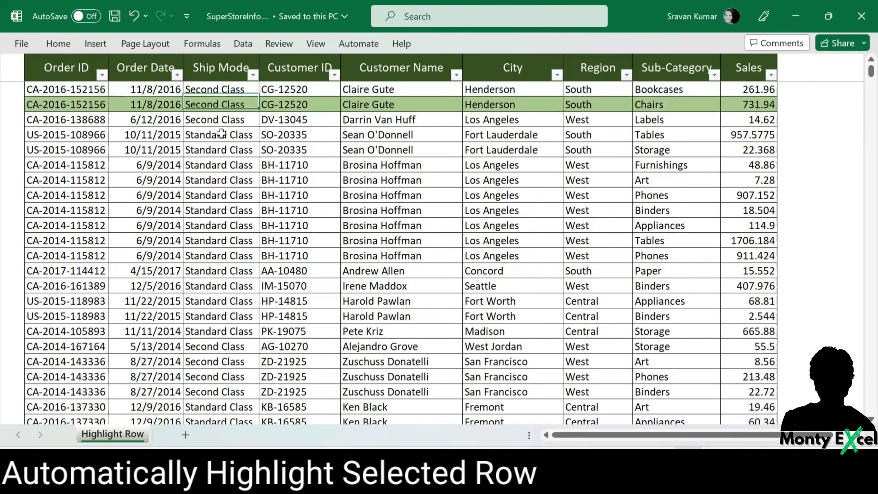
key("Down")
key("Down")
key("Down")
key("Down")
key("Down")
key("Down")
key("Down")
key("Down")
key("Down")
key("Down")
key("Down")
key("Down")
key("Down")
key("Down")
key("Up")
key("Up")
key("Up")
key("Up")
key("Up")
key("Up")
key("Up")
key("Up")
key("Up")
key("Up")
key("Up")
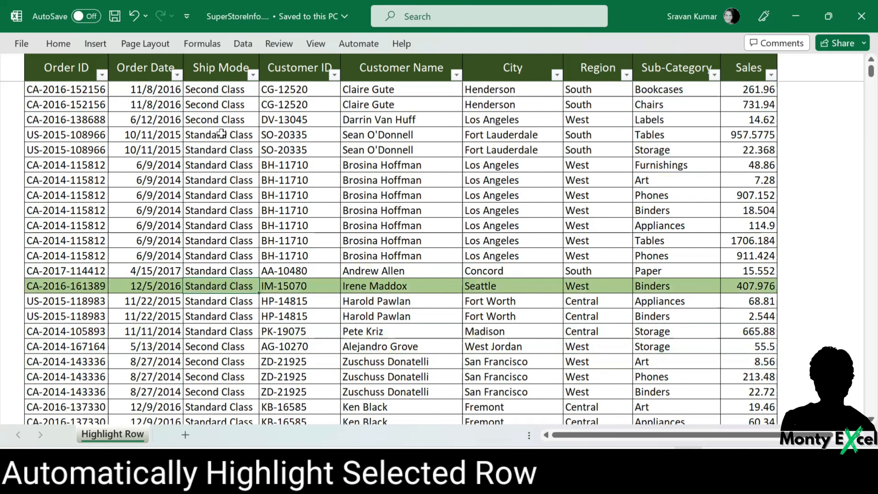